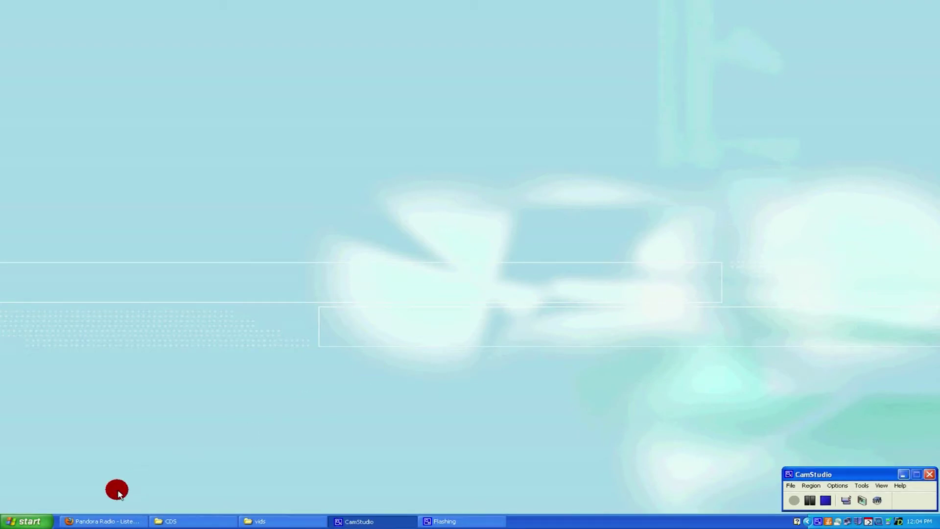
Launch Mozilla Firefox from the Start menu's Internet entry.
{"action": "left_click", "coordinate": [28, 522]}
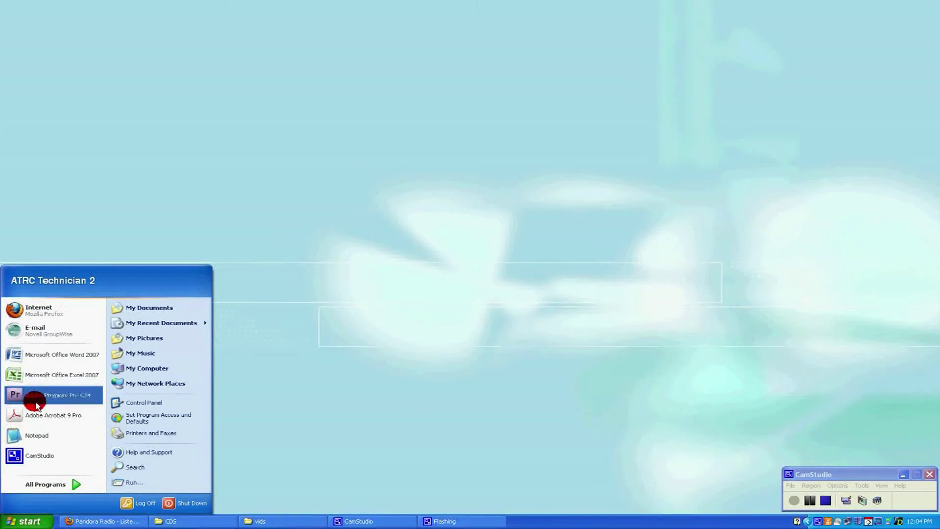
{"action": "left_click", "coordinate": [39, 310]}
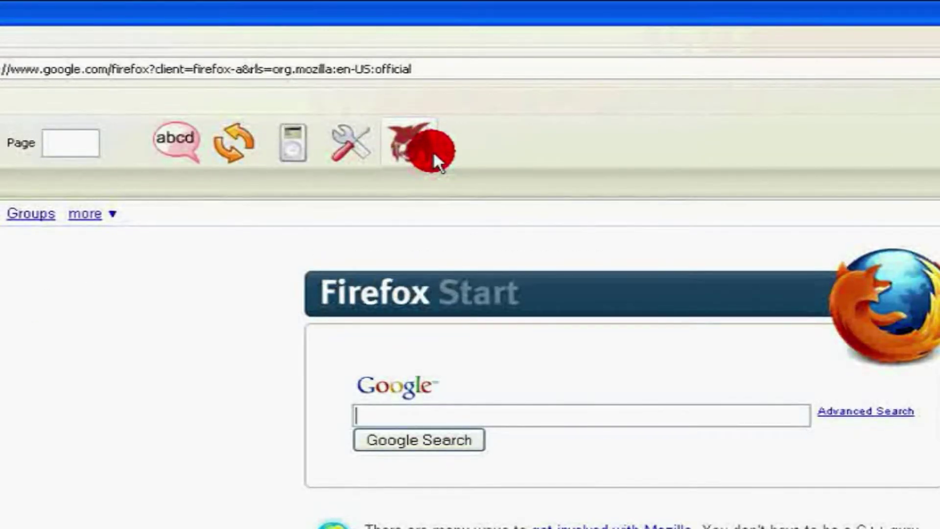
Use the PT Reader wolf icon to reach the P.T. Reader page, then its 'Login to the ATRC site' link.
{"action": "left_click", "coordinate": [434, 154]}
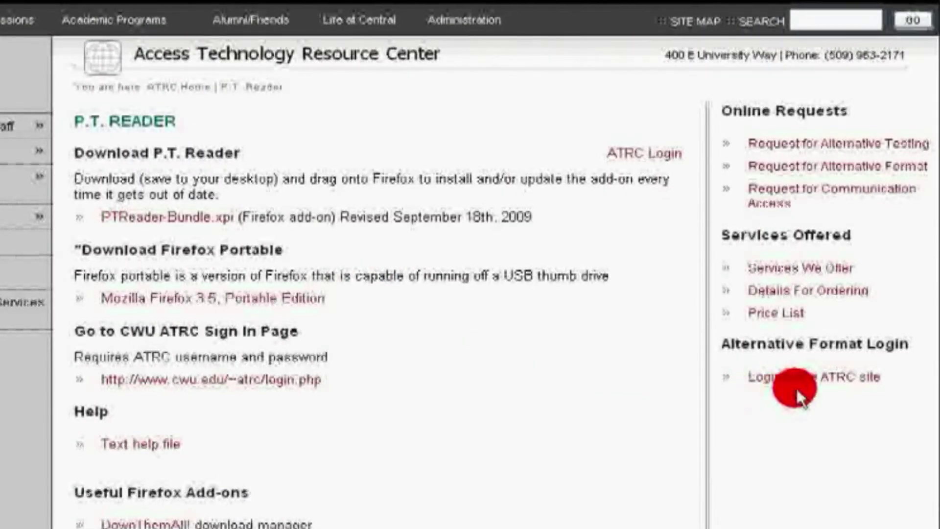
{"action": "left_click", "coordinate": [858, 382]}
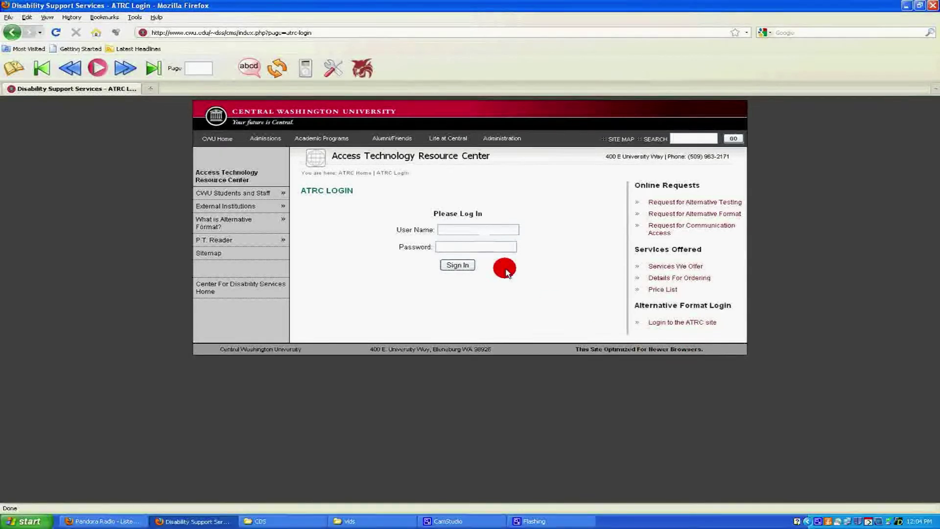
Sign in to the ATRC site as 'atrc' to reach the Chapter Five PDF.
{"action": "left_click", "coordinate": [479, 230]}
{"action": "type", "text": "atrc"}
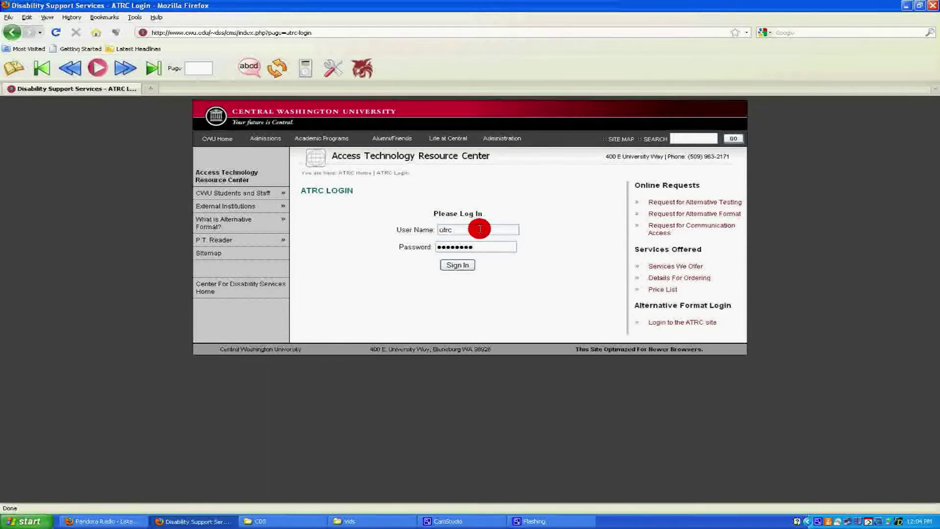
{"action": "left_click", "coordinate": [458, 265]}
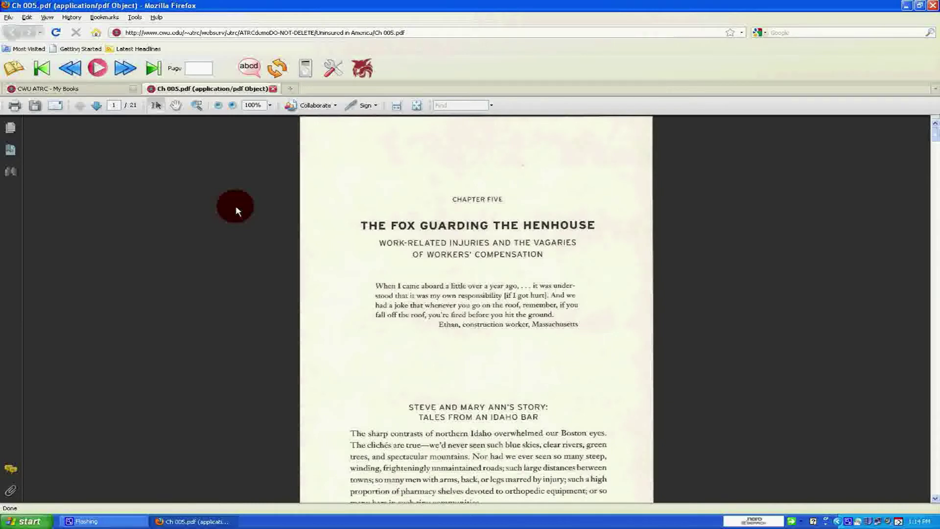
Highlight Chapter Five's title, subtitle and opening quote, then copy them to the clipboard.
{"action": "mouse_move", "coordinate": [359, 224]}
{"action": "left_mouse_down"}
{"action": "mouse_move", "coordinate": [484, 259]}
{"action": "mouse_move", "coordinate": [583, 327]}
{"action": "left_mouse_up"}
{"action": "left_click", "coordinate": [605, 285]}
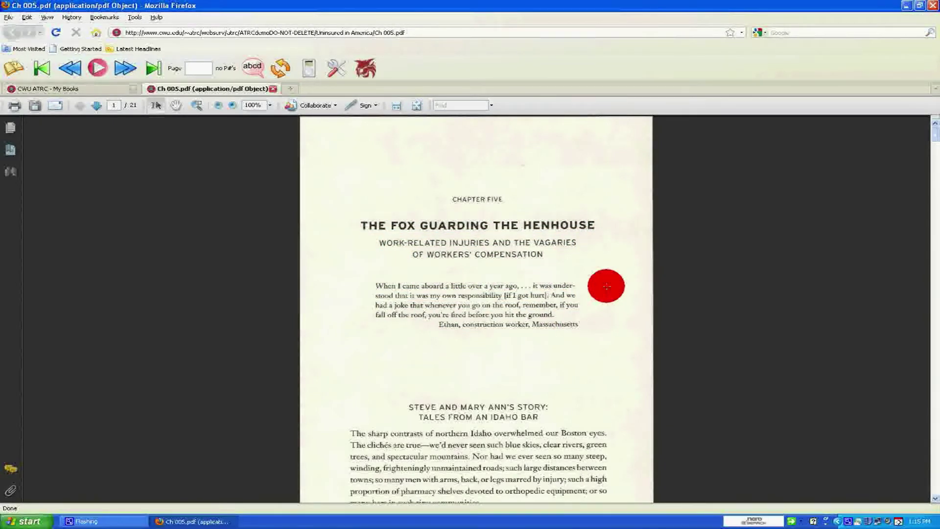
{"action": "key", "text": "ctrl+a"}
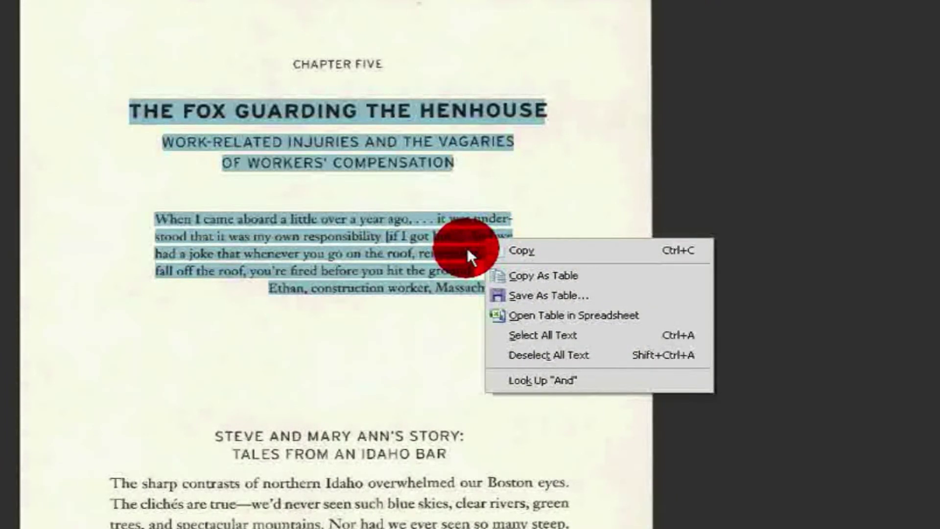
{"action": "left_click", "coordinate": [511, 249]}
{"action": "key", "text": "ctrl+c"}
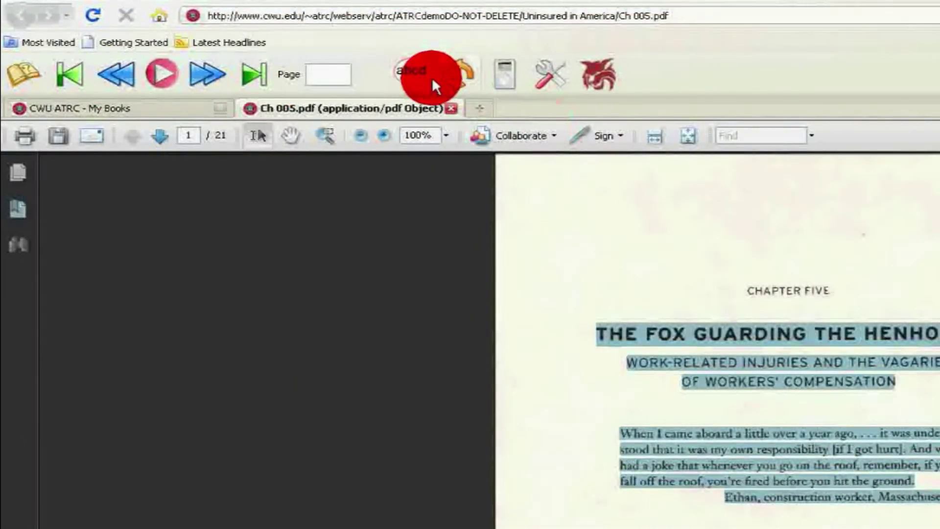
Use PT Reader's abcd Speak Selected Text button twice on the Chapter Five selection.
{"action": "left_click", "coordinate": [421, 77]}
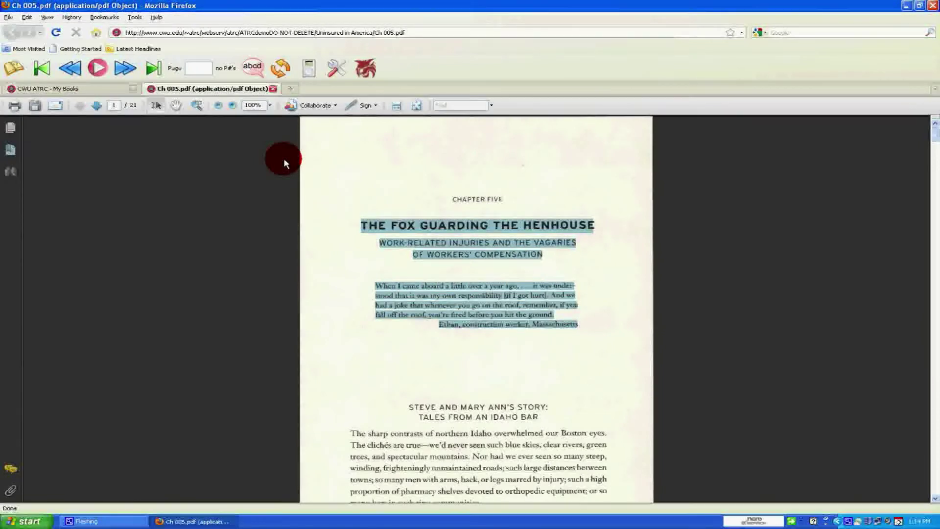
{"action": "left_click", "coordinate": [262, 73]}
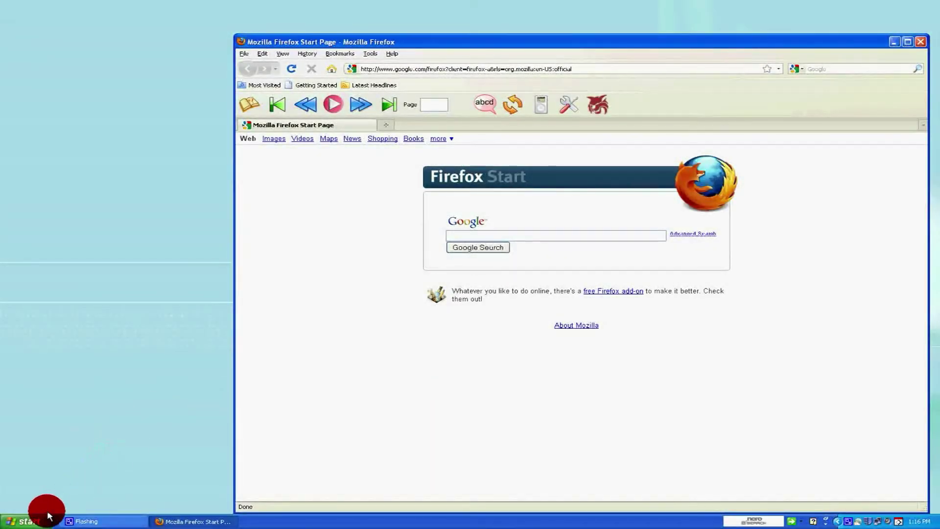
Drag Anthropology.pdf from My Documents onto the Firefox window to open it.
{"action": "left_click", "coordinate": [29, 520]}
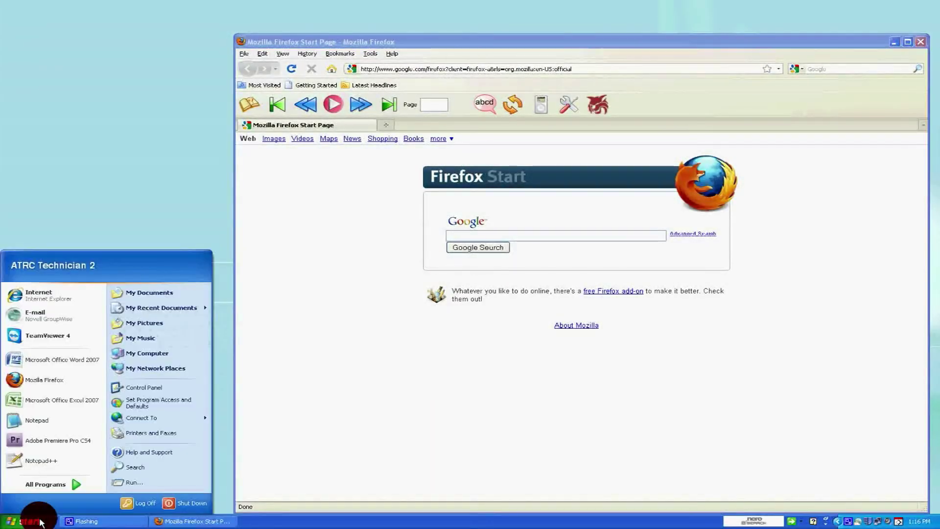
{"action": "left_click", "coordinate": [164, 292]}
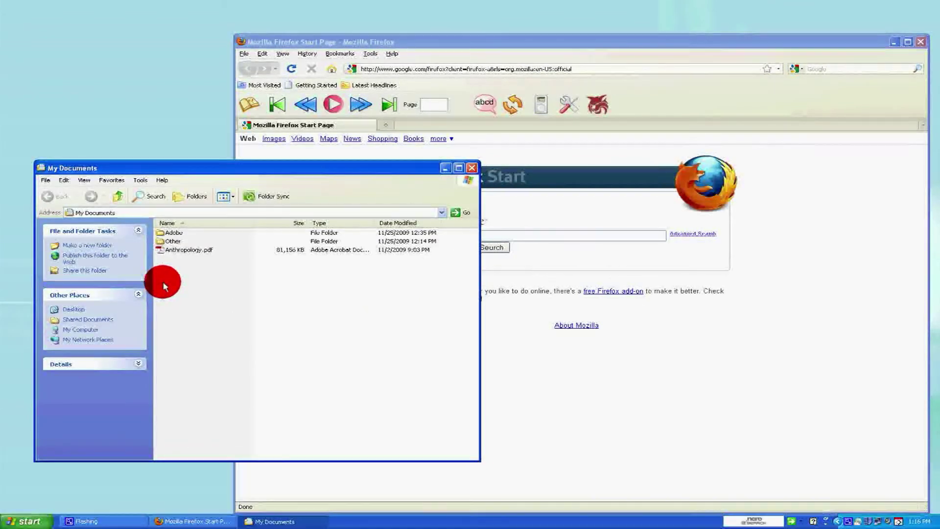
{"action": "mouse_move", "coordinate": [162, 250]}
{"action": "left_mouse_down"}
{"action": "mouse_move", "coordinate": [289, 263]}
{"action": "mouse_move", "coordinate": [511, 308]}
{"action": "left_mouse_up"}
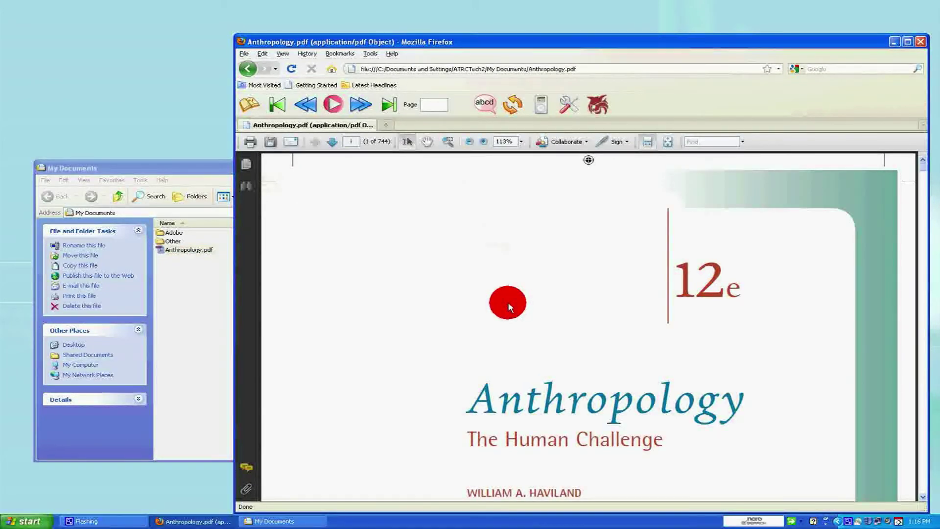
Scroll the Anthropology PDF down to page 4, 'Putting the World in Perspective'.
{"action": "scroll", "coordinate": [424, 283], "scroll_direction": "down", "scroll_amount": 5}
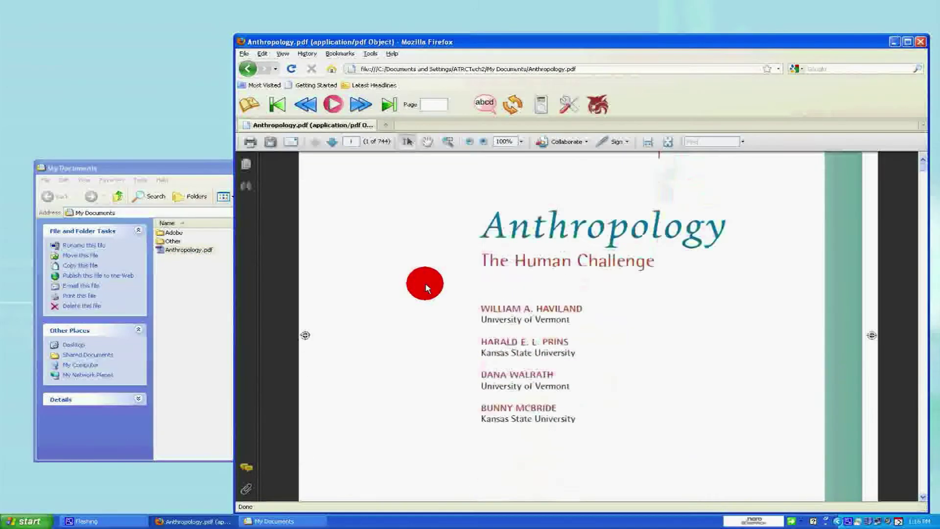
{"action": "scroll", "coordinate": [411, 305], "scroll_direction": "down", "scroll_amount": 5}
{"action": "scroll", "coordinate": [405, 305], "scroll_direction": "down", "scroll_amount": 5}
{"action": "scroll", "coordinate": [407, 305], "scroll_direction": "down", "scroll_amount": 5}
{"action": "scroll", "coordinate": [408, 305], "scroll_direction": "down", "scroll_amount": 5}
{"action": "scroll", "coordinate": [402, 300], "scroll_direction": "down", "scroll_amount": 5}
{"action": "scroll", "coordinate": [399, 300], "scroll_direction": "down", "scroll_amount": 5}
{"action": "scroll", "coordinate": [400, 301], "scroll_direction": "down", "scroll_amount": 5}
{"action": "scroll", "coordinate": [400, 298], "scroll_direction": "down", "scroll_amount": 5}
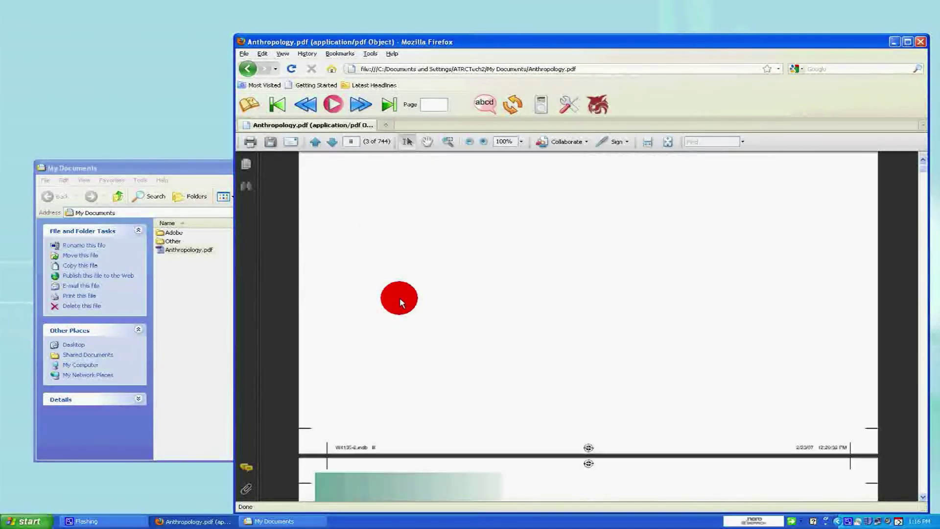
{"action": "scroll", "coordinate": [400, 297], "scroll_direction": "down", "scroll_amount": 5}
{"action": "scroll", "coordinate": [399, 296], "scroll_direction": "down", "scroll_amount": 5}
{"action": "scroll", "coordinate": [399, 296], "scroll_direction": "down", "scroll_amount": 5}
{"action": "scroll", "coordinate": [399, 296], "scroll_direction": "down", "scroll_amount": 2}
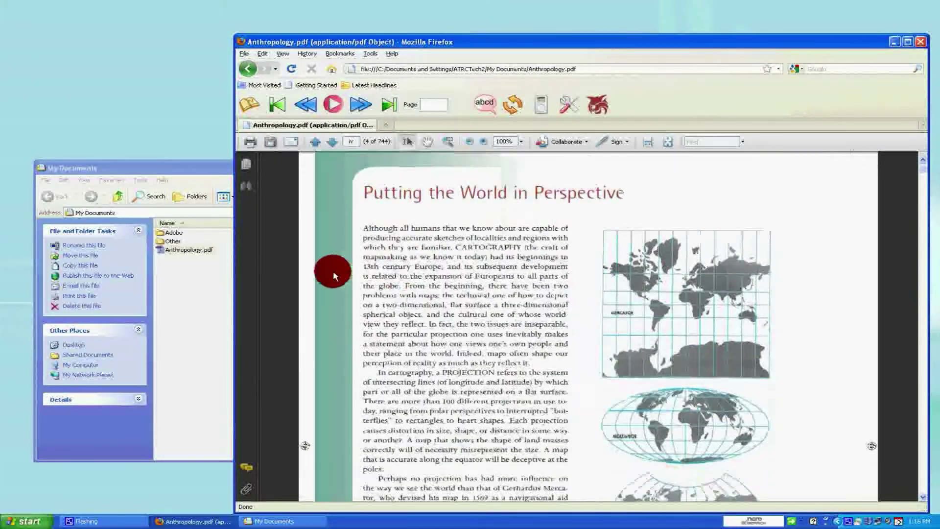
Select and copy page 4's 'Putting the World in Perspective' passage, then have PT Reader speak it.
{"action": "mouse_move", "coordinate": [360, 190]}
{"action": "left_mouse_down"}
{"action": "mouse_move", "coordinate": [511, 258]}
{"action": "mouse_move", "coordinate": [568, 365]}
{"action": "mouse_move", "coordinate": [587, 472]}
{"action": "mouse_move", "coordinate": [578, 457]}
{"action": "mouse_move", "coordinate": [584, 389]}
{"action": "left_mouse_up"}
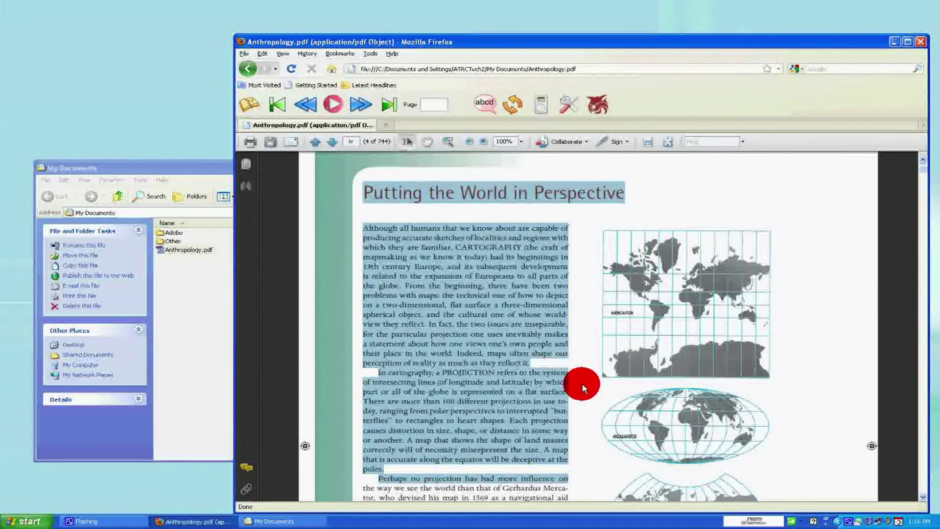
{"action": "right_click", "coordinate": [533, 314]}
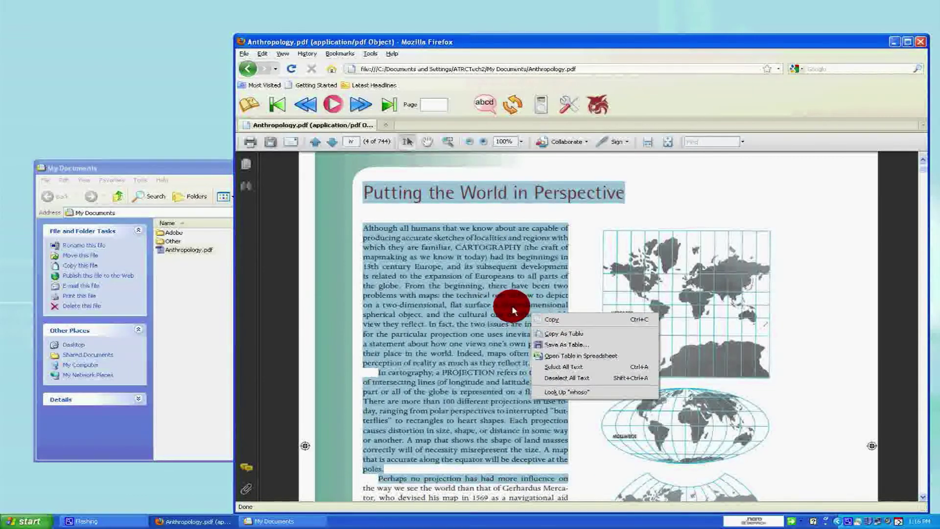
{"action": "left_click", "coordinate": [568, 321]}
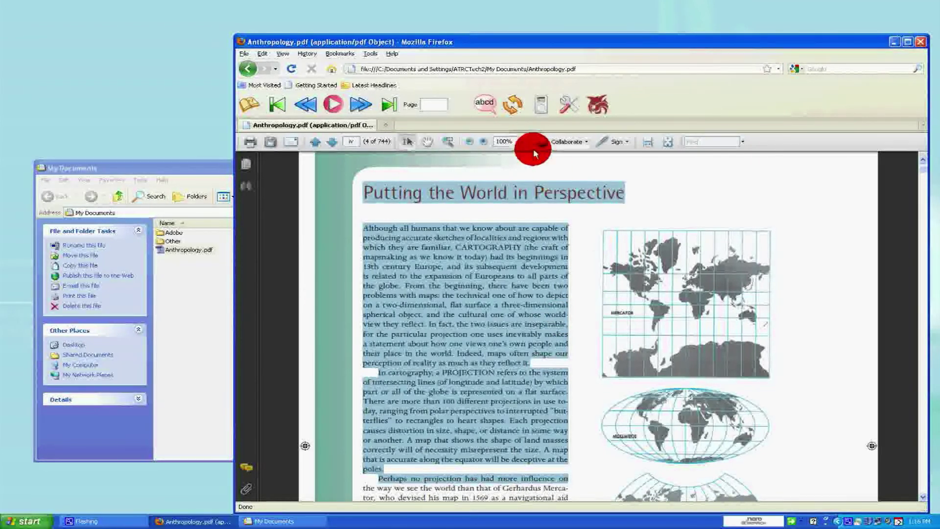
{"action": "left_click", "coordinate": [492, 113]}
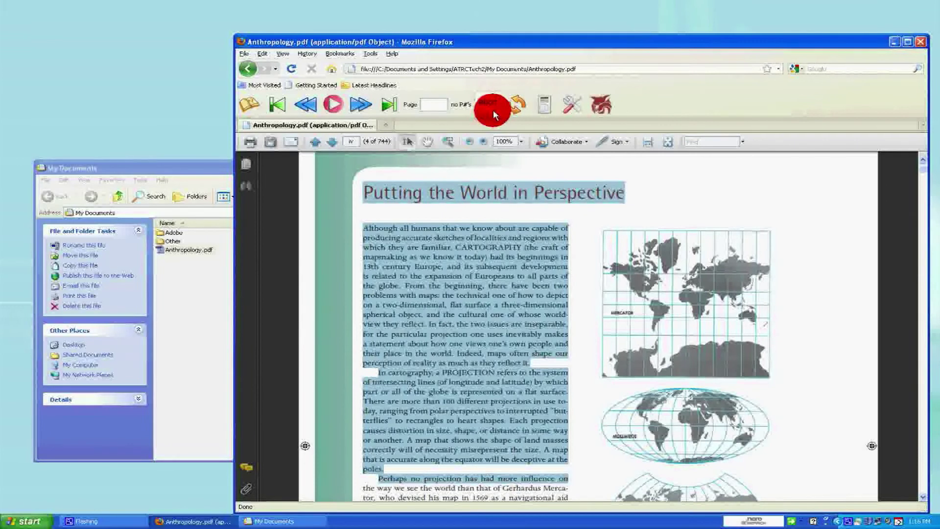